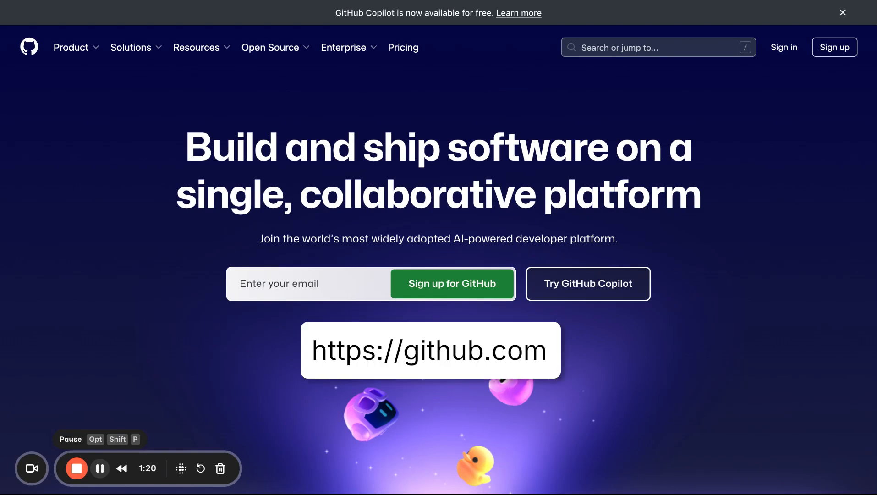
Step: Sign in to the existing GitHub account
left_click(784, 48)
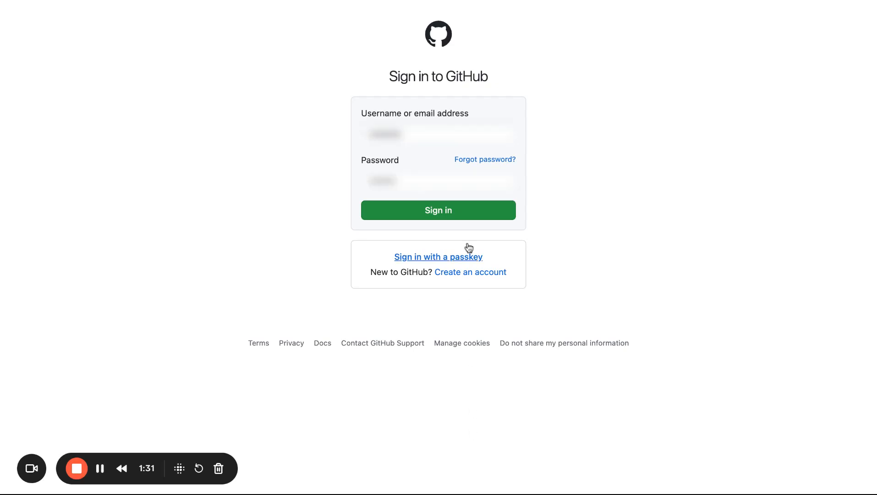
left_click(467, 213)
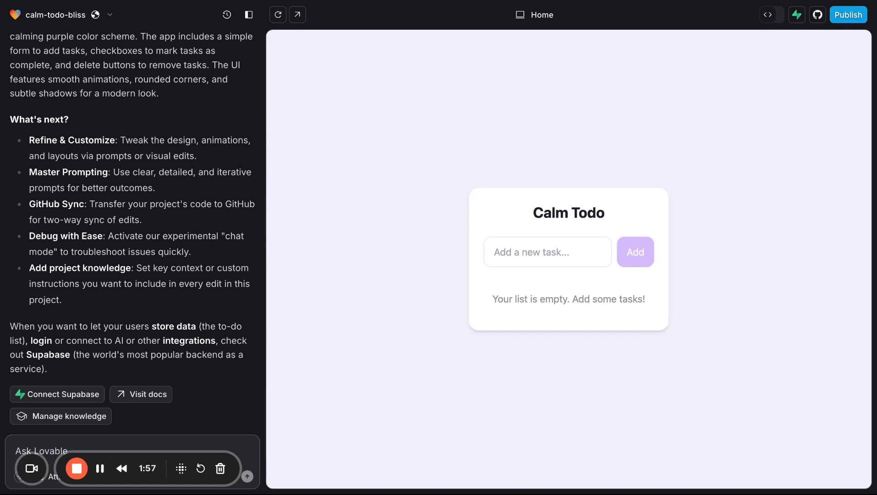
Step: Enable GitHub Sync for the calm-todo-bliss project in Lovable, then install and authorize lovable.dev on the personal GitHub account for all repositories
left_click(818, 15)
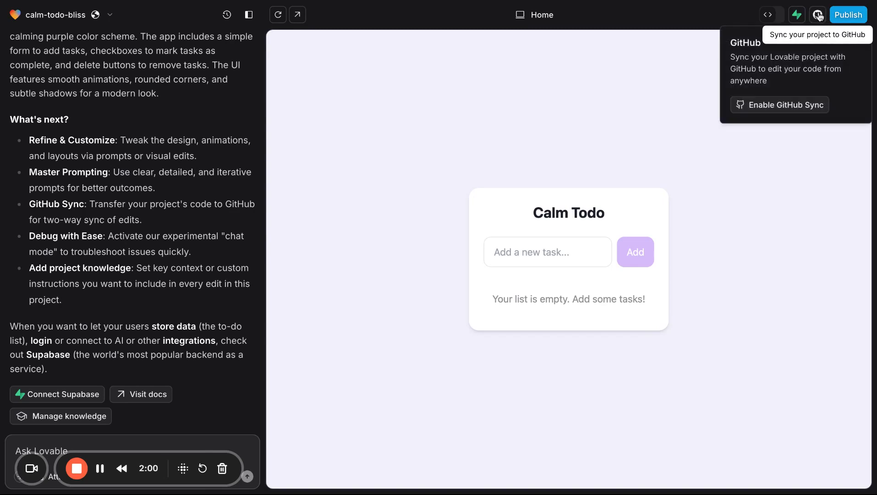
left_click(774, 105)
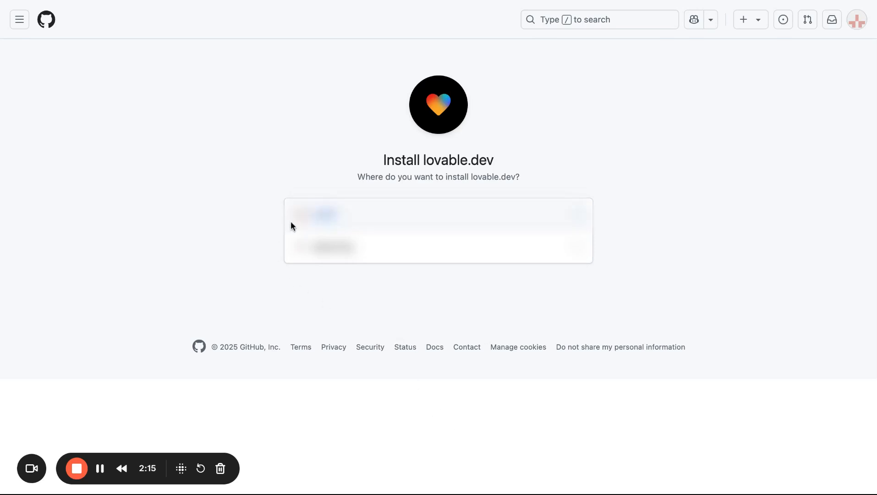
left_click(346, 218)
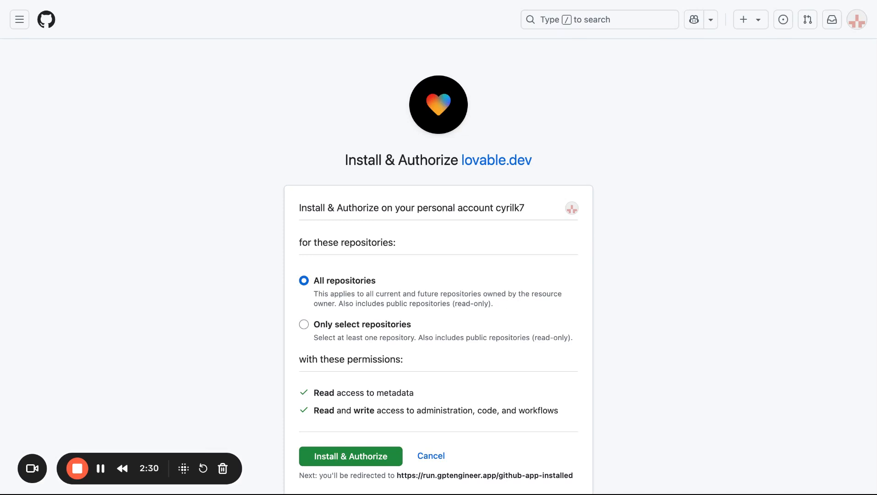
scroll(348, 328, "down", 3)
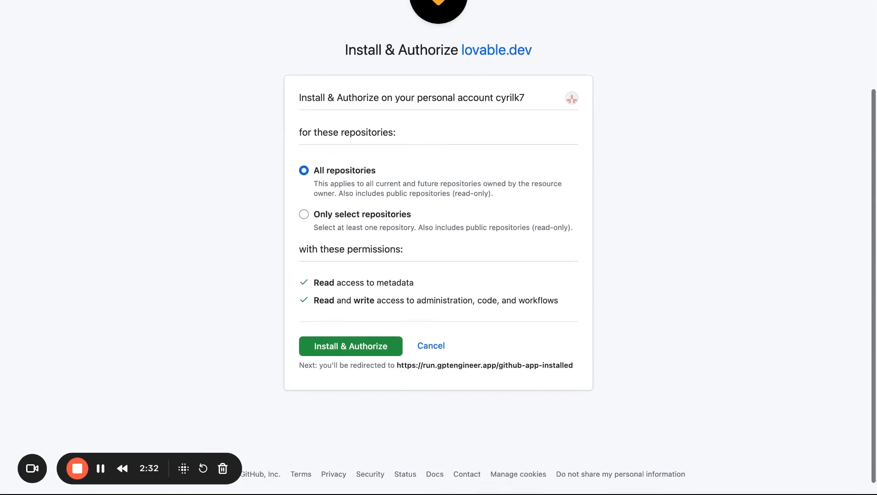
left_click(351, 349)
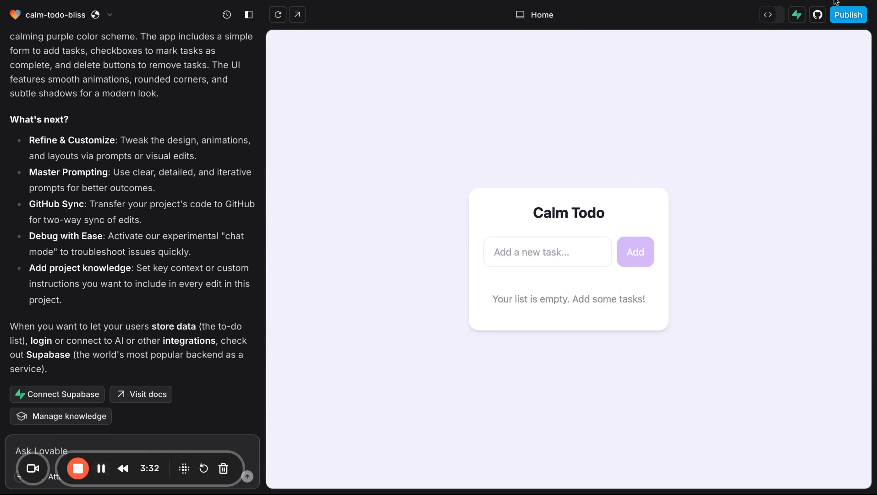
Step: Open the Lovable project's connected calm-todo-bliss repository on GitHub
left_click(817, 17)
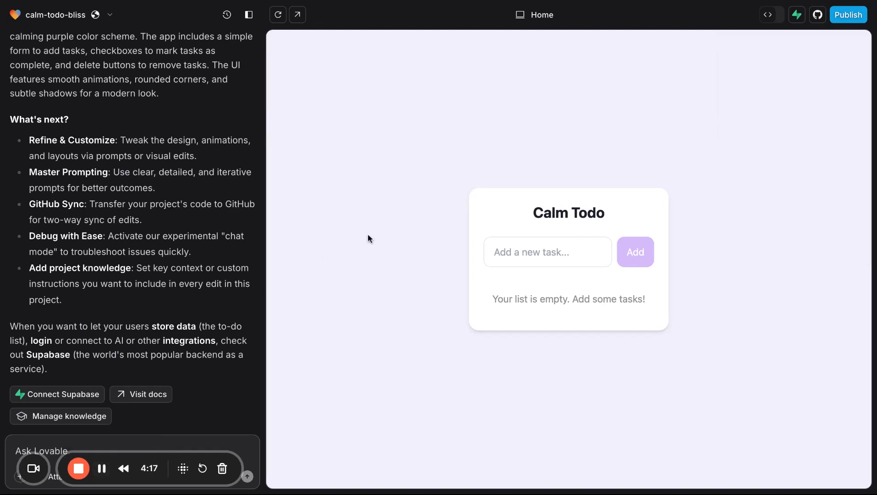
left_click(818, 15)
left_click(764, 248)
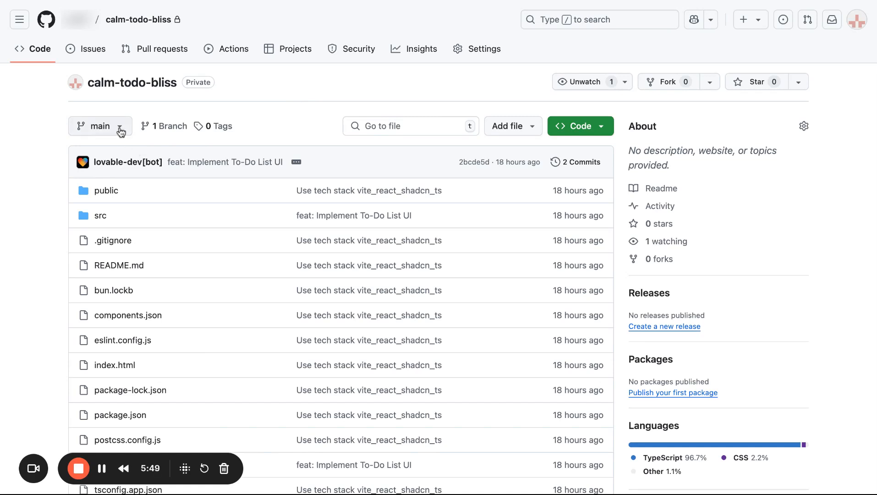
Step: Create a new branch named hosting from main in the calm-todo-bliss repository
left_click(121, 129)
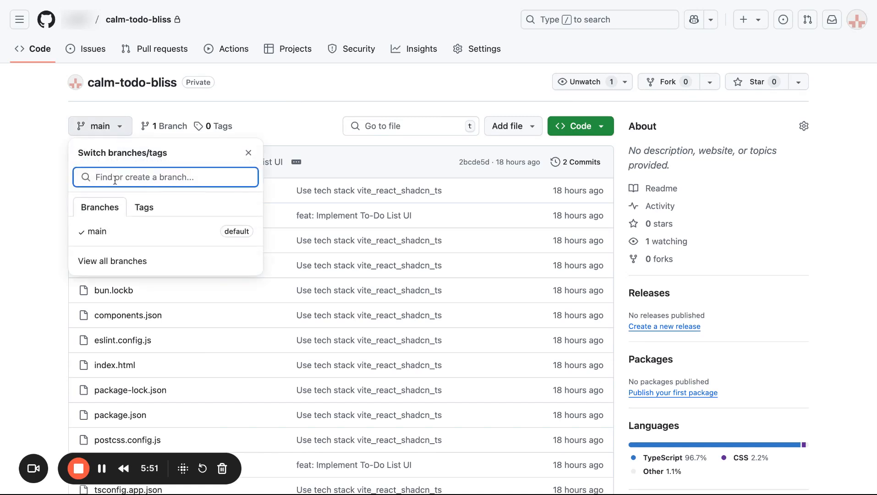
left_click(115, 260)
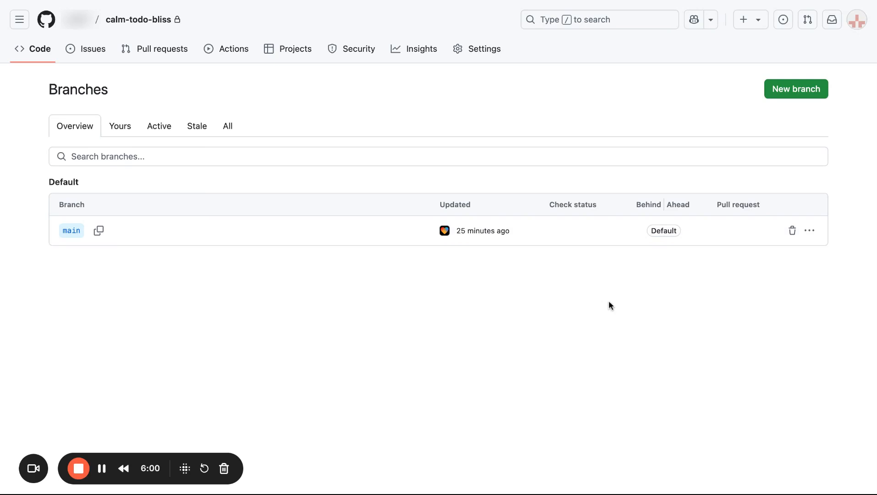
left_click(791, 91)
type("hosting")
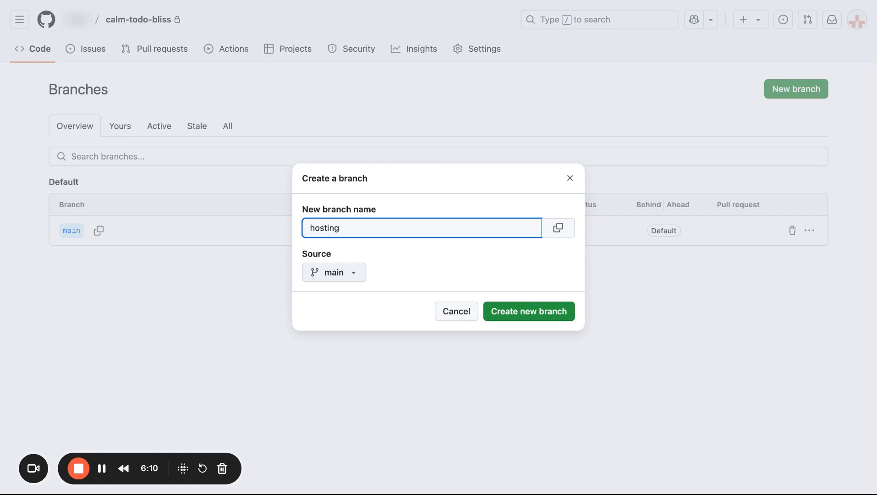
left_click(546, 313)
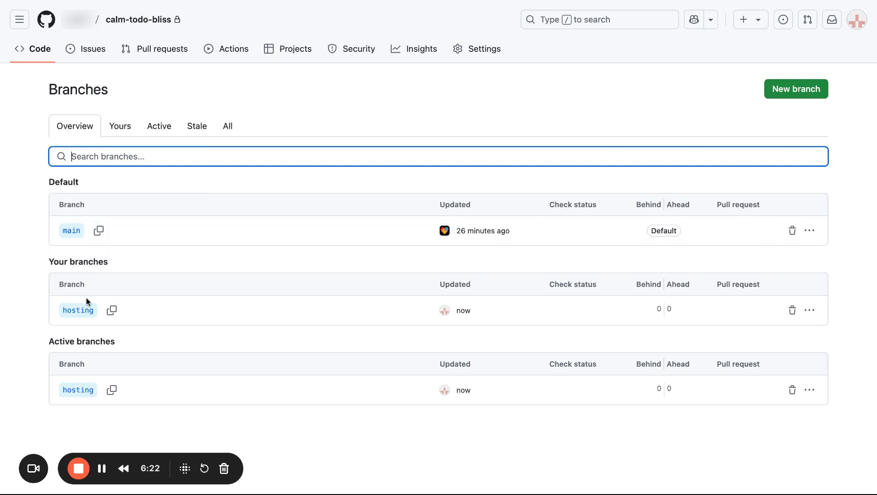
left_click(102, 468)
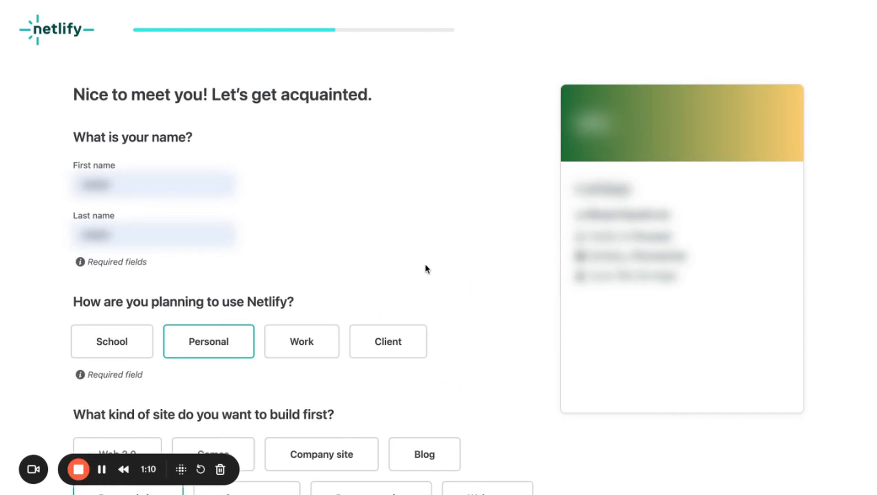
Step: Switch to Netlify, submit the completed onboarding questionnaire and skip deploying a first project
scroll(424, 264, "down", 10)
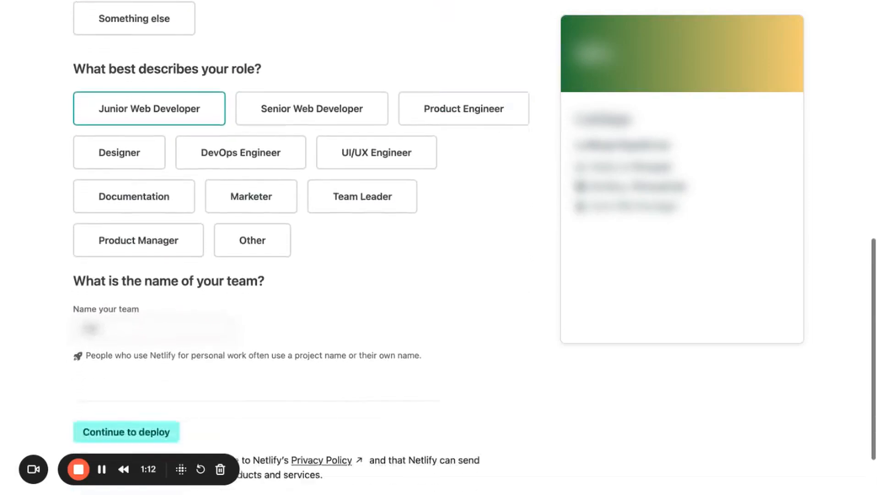
scroll(425, 248, "down", 2)
left_click(120, 358)
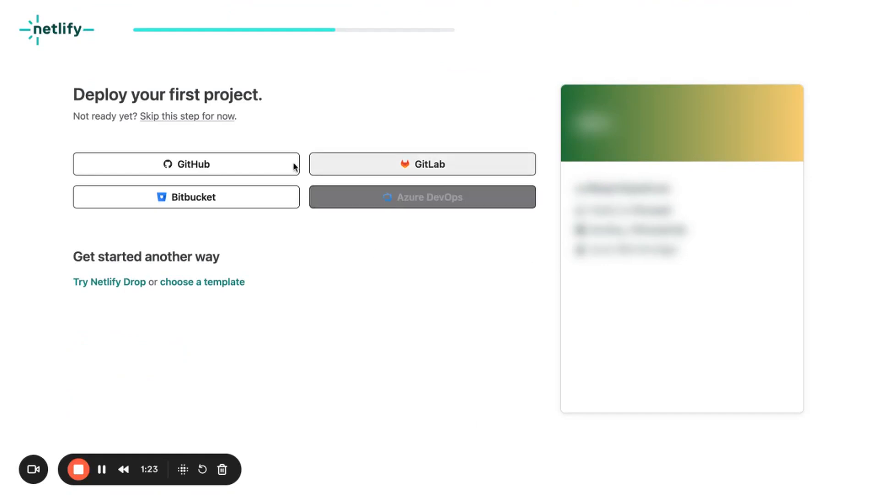
left_click(212, 117)
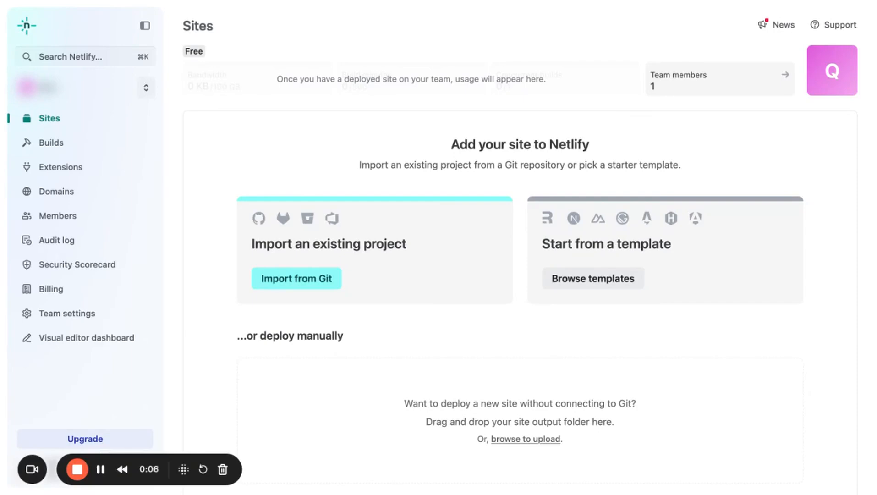
Step: Import an existing project from GitHub, searching for "calm" and selecting the calm-todo-bliss repository
left_click(287, 280)
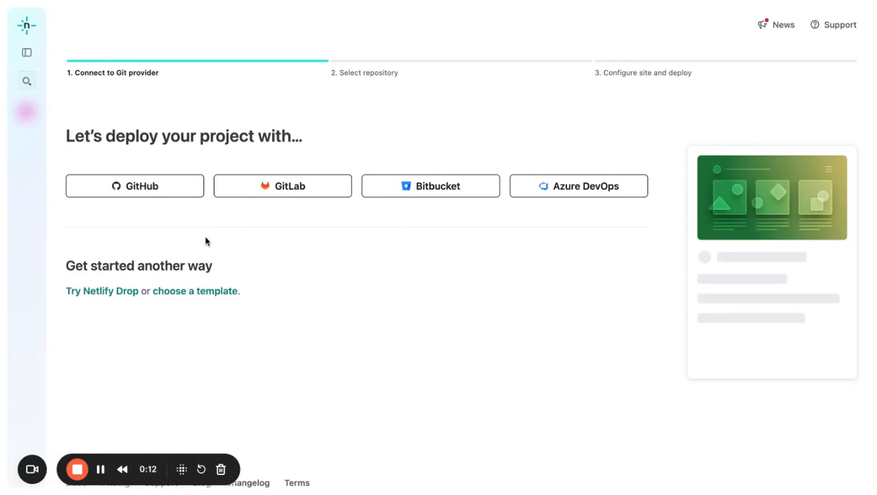
left_click(166, 197)
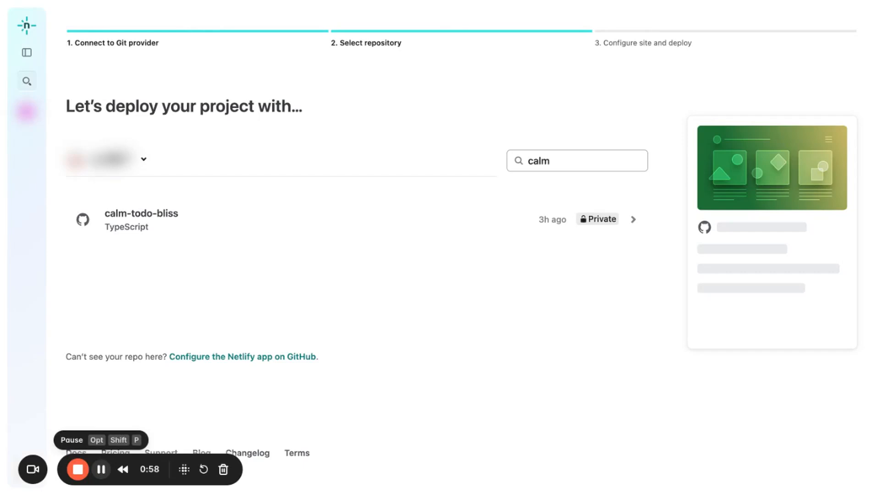
left_click(580, 162)
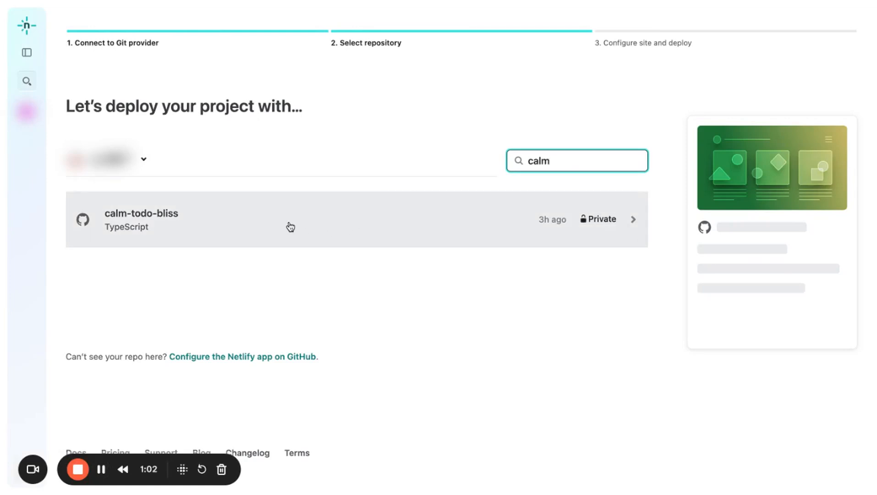
left_click(221, 225)
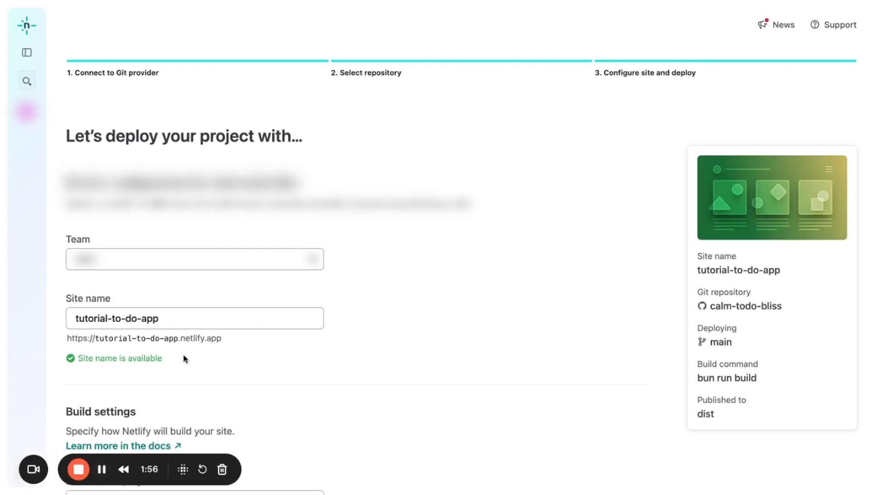
Step: Set hosting as the branch to deploy, deploy tutorial-to-do-app, and open its live site
scroll(185, 359, "down", 4)
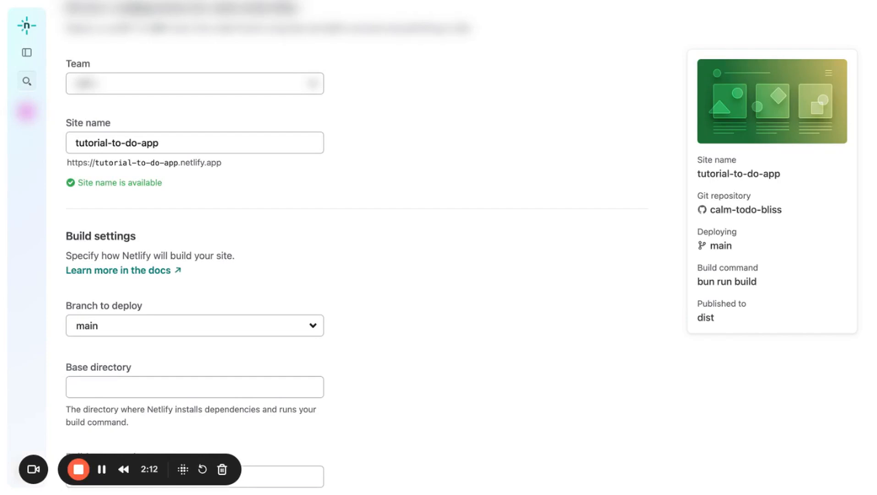
left_click(195, 329)
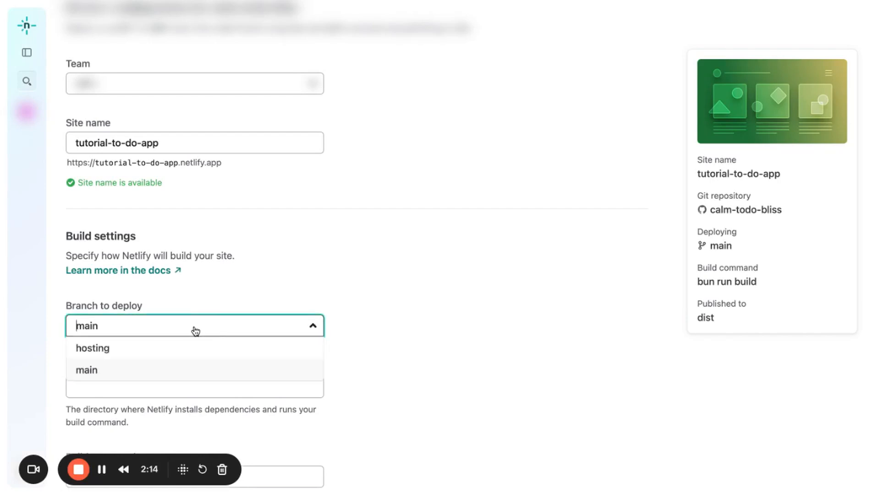
left_click(158, 353)
scroll(294, 303, "down", 5)
scroll(293, 320, "down", 6)
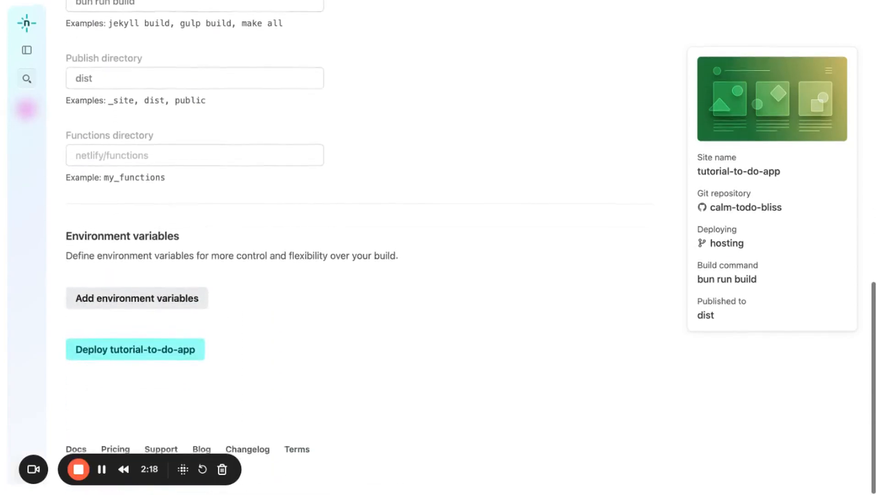
left_click(174, 355)
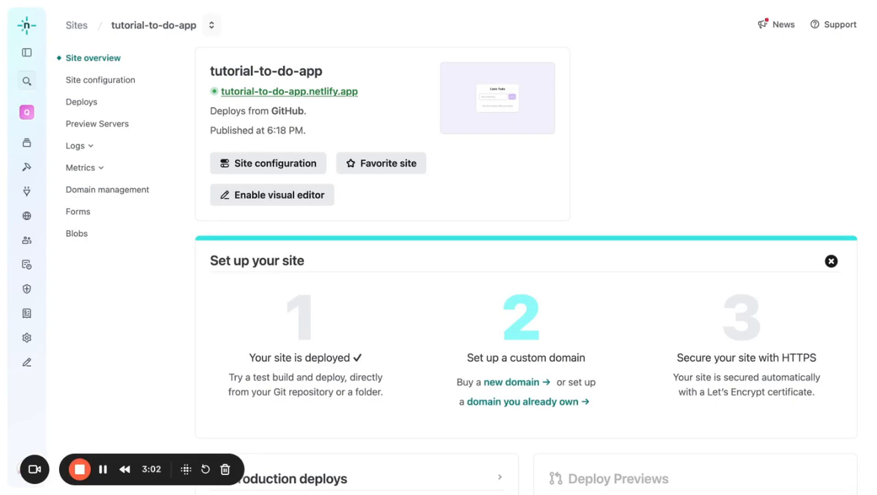
left_click(287, 91)
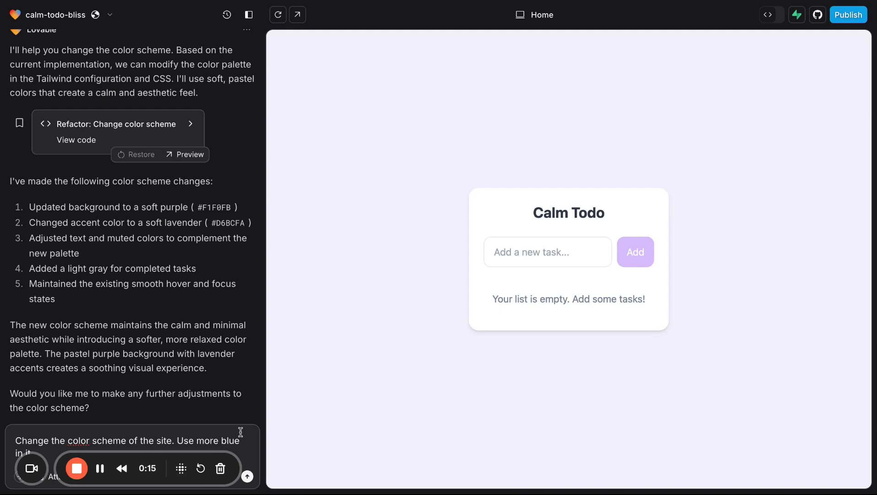
Step: Switch to Lovable and submit the prompt "Change the color scheme of the site. Use more blue in it."
key("Return")
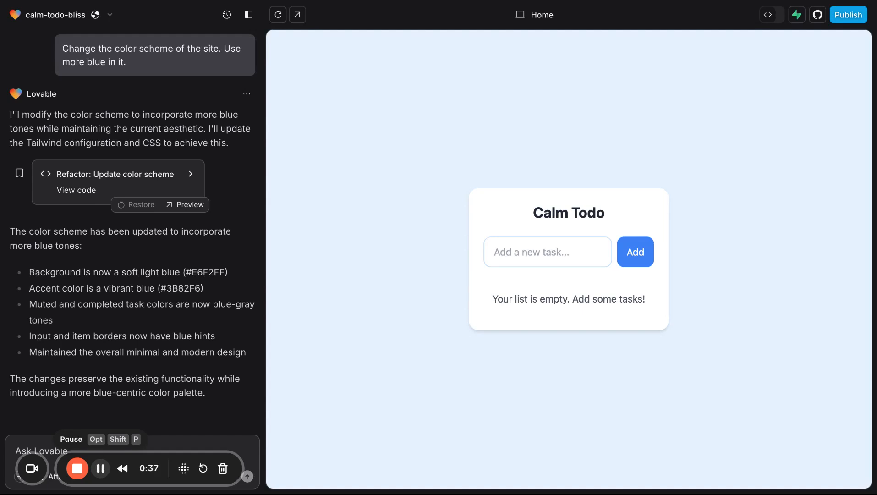
left_click(562, 1)
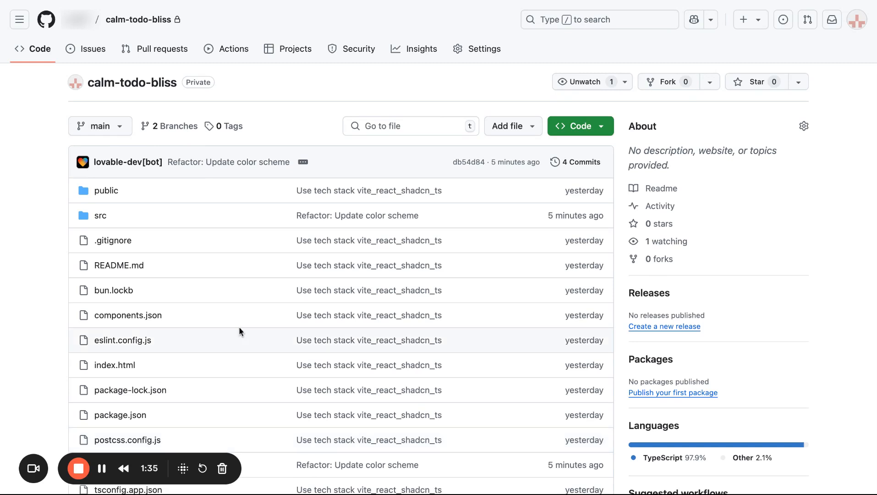
Step: Start a new pull request in the GitHub repository with hosting as base and main as compare branch
left_click(156, 54)
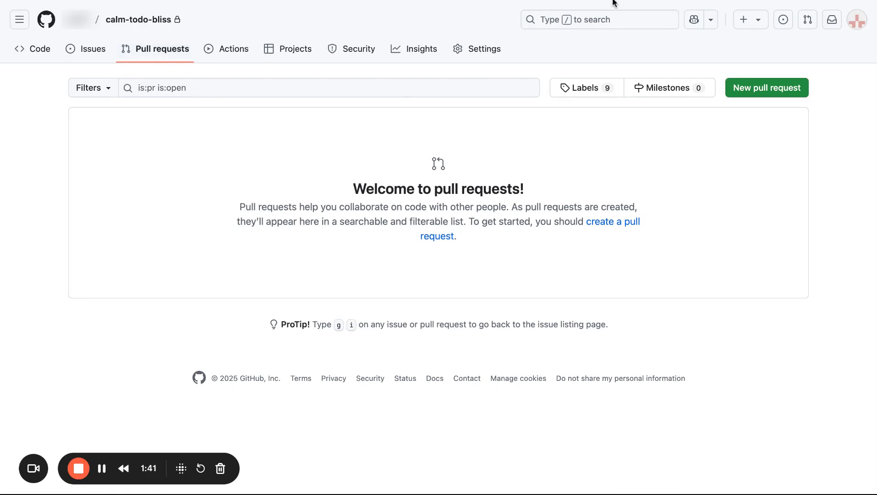
left_click(769, 90)
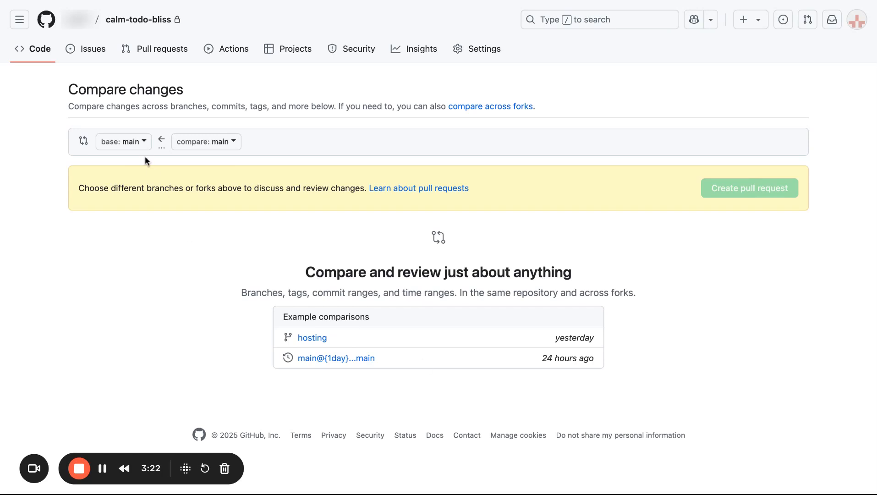
left_click(131, 142)
left_click(145, 260)
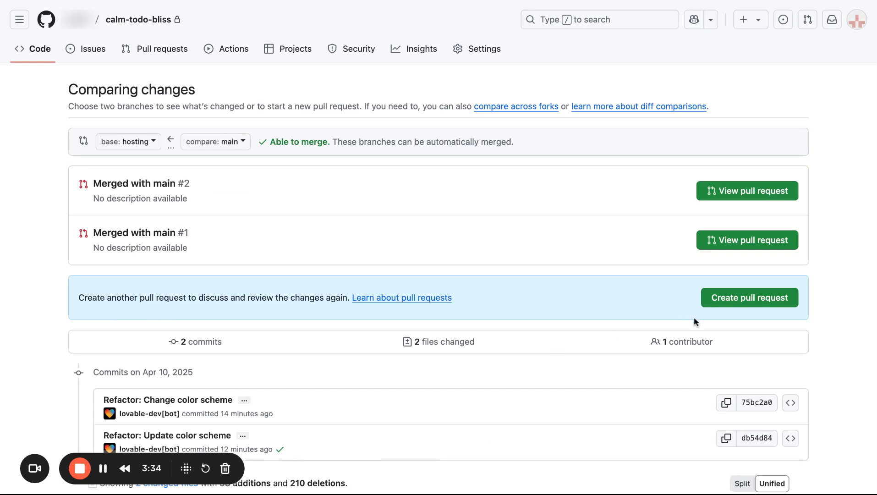
left_click(721, 298)
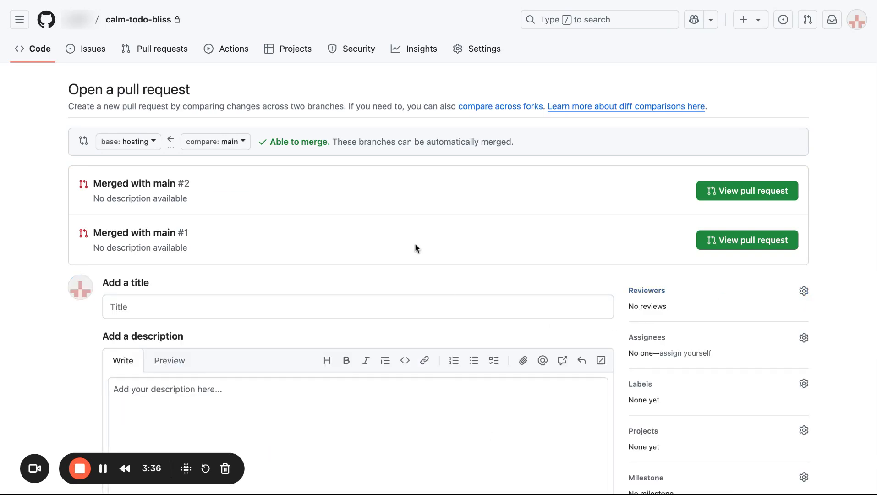
Step: Title the pull request "Merged with main" and create it
scroll(269, 258, "down", 2)
scroll(268, 256, "down", 1)
left_click(235, 218)
type("Merged")
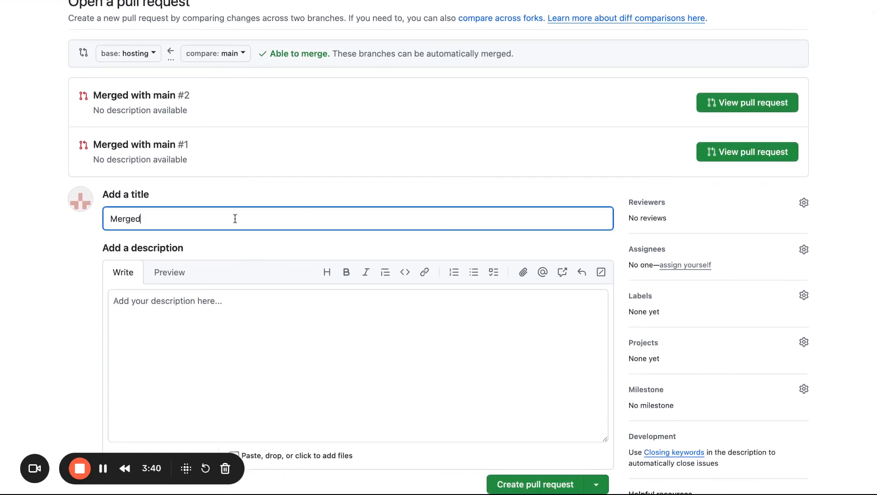
type(" with main")
scroll(419, 252, "down", 1)
scroll(418, 257, "down", 5)
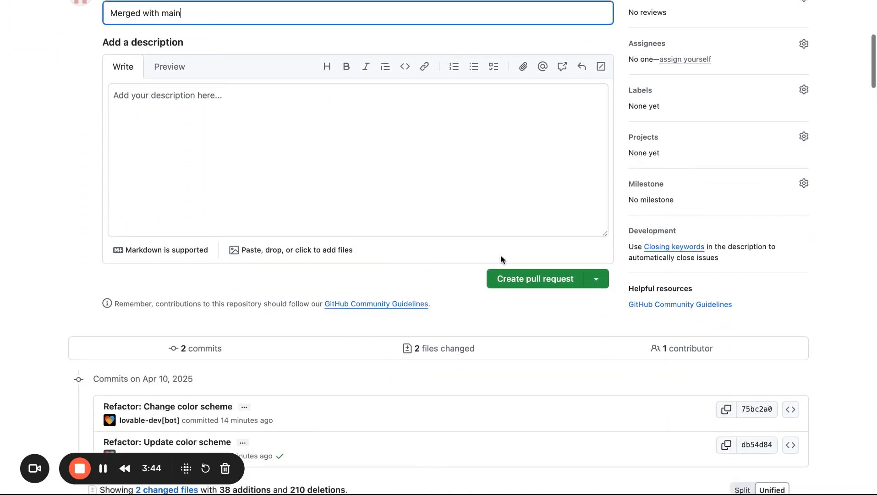
left_click(519, 280)
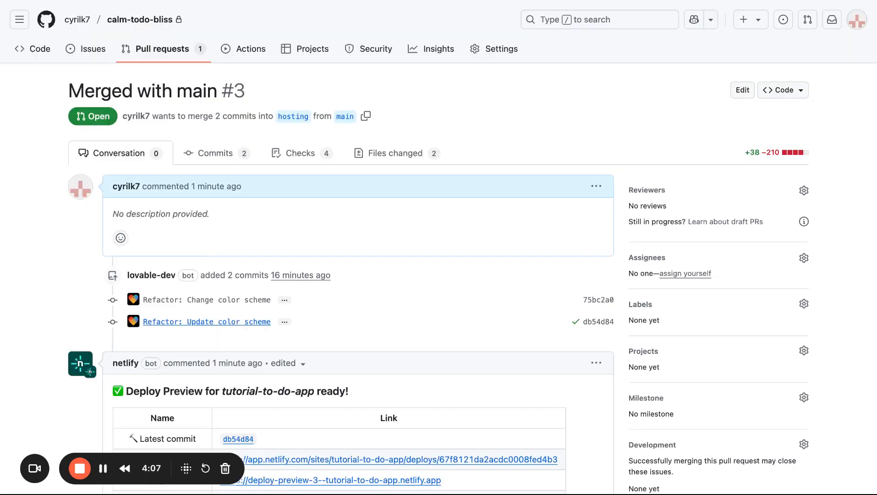
Step: Merge the "Merged with main" pull request into the hosting branch with the default commit message
scroll(179, 315, "down", 5)
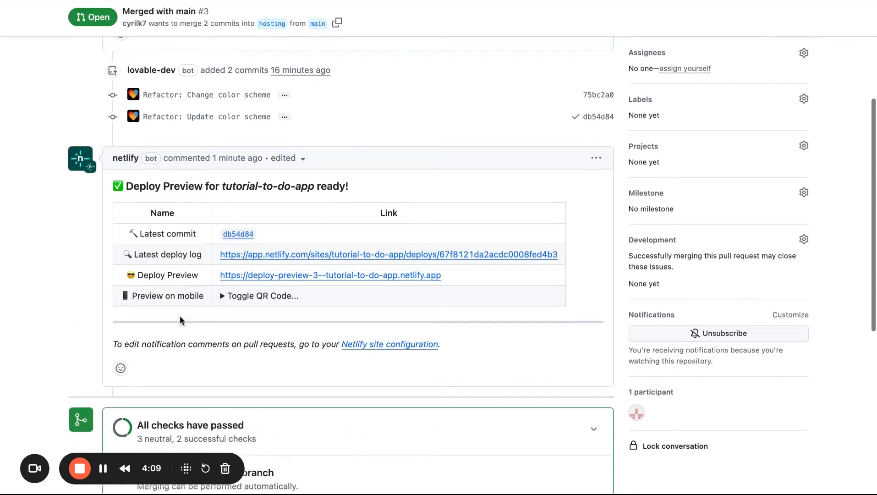
scroll(180, 316, "down", 3)
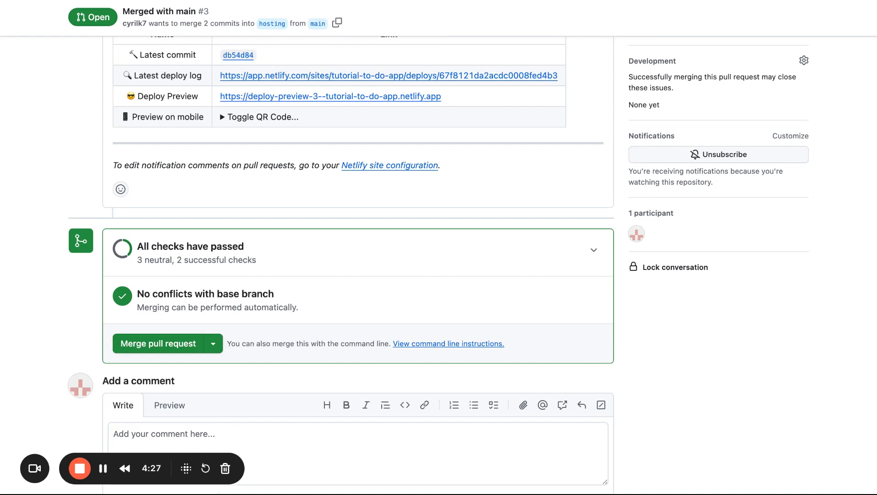
left_click(178, 344)
scroll(261, 320, "down", 2)
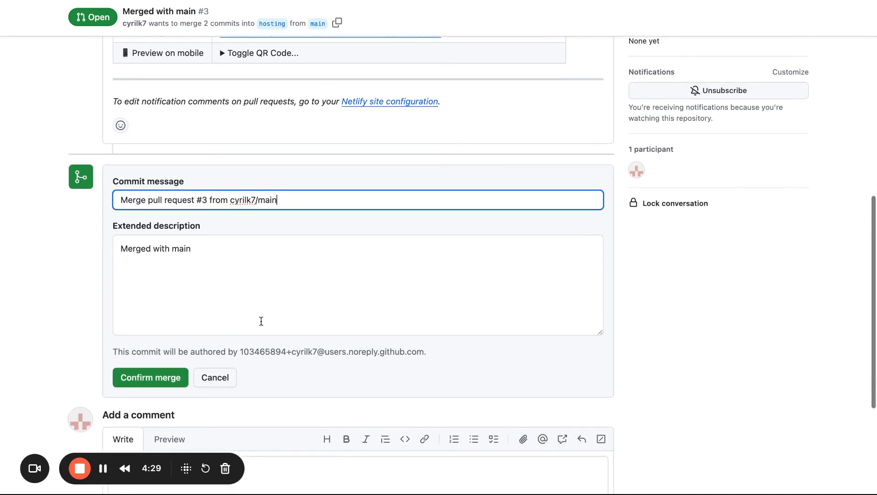
left_click(153, 379)
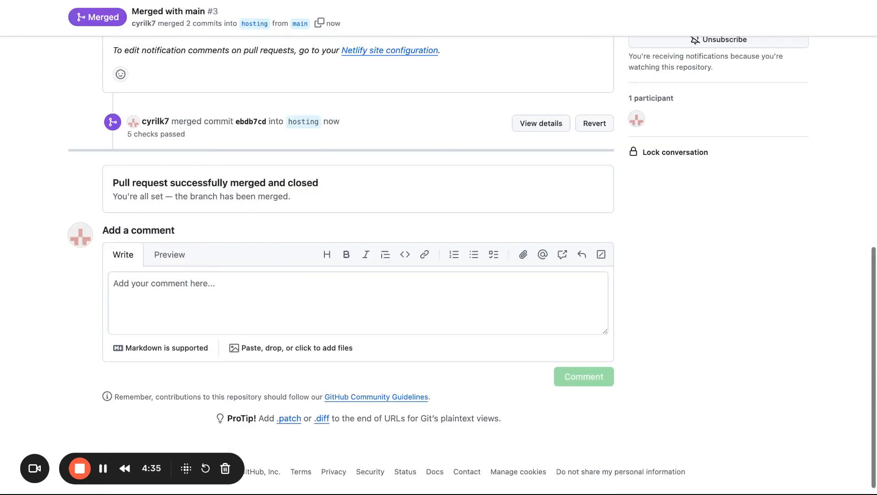
scroll(316, 176, "up", 15)
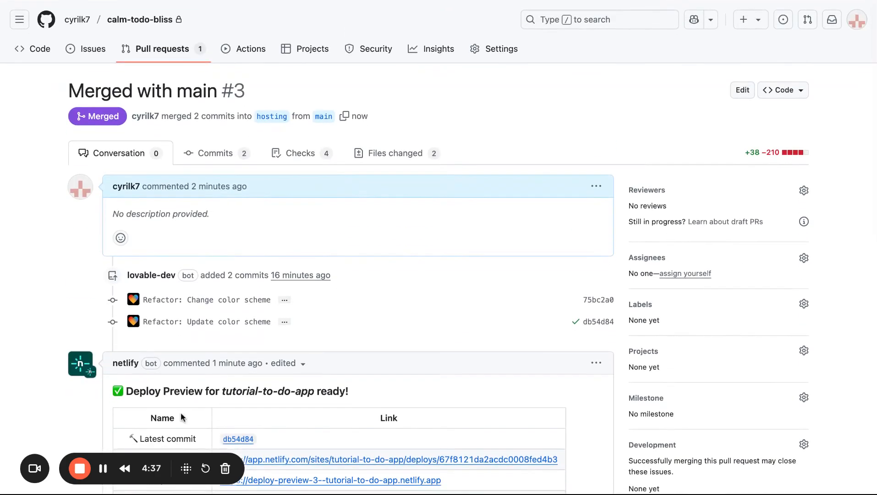